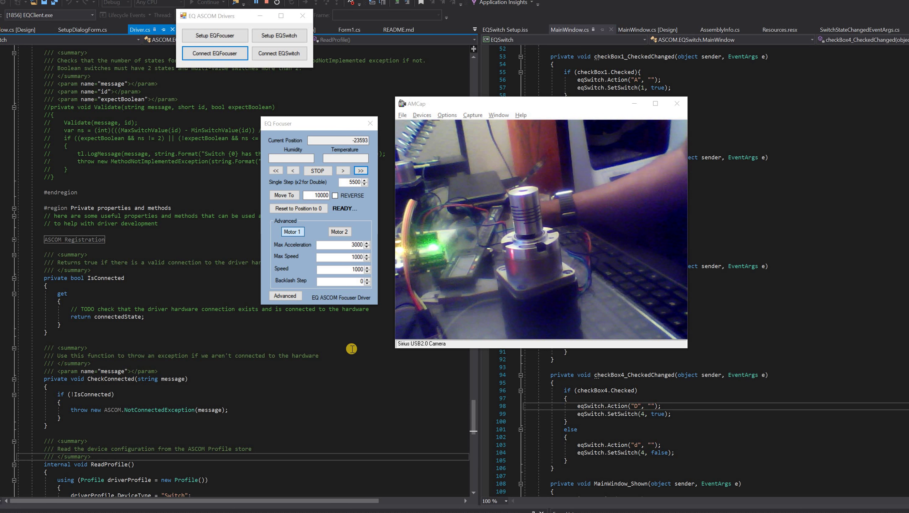
Move the EQ Focuser control window down-left and the AMCap camera window up-left.
{"action": "mouse_move", "coordinate": [283, 137]}
{"action": "left_mouse_down"}
{"action": "mouse_move", "coordinate": [239, 147]}
{"action": "mouse_move", "coordinate": [219, 115]}
{"action": "mouse_move", "coordinate": [259, 172]}
{"action": "left_mouse_up"}
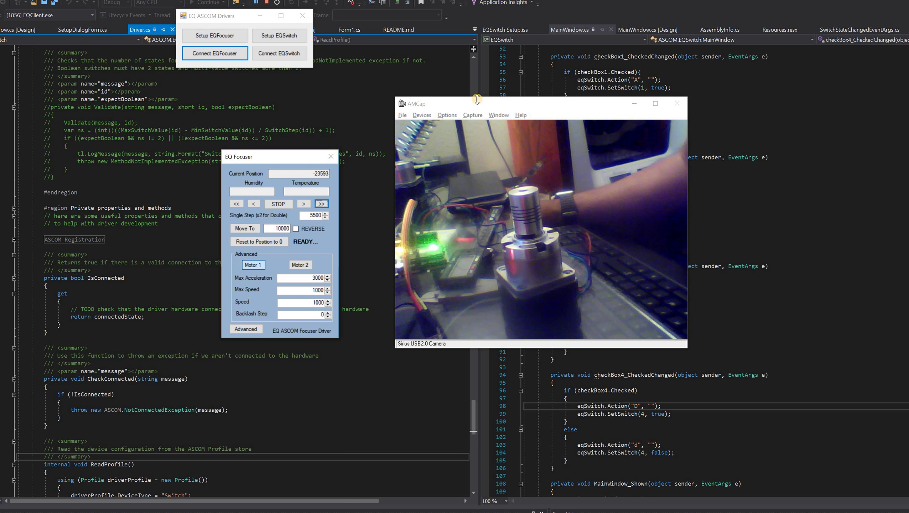
{"action": "left_click_drag", "start_coordinate": [460, 102], "coordinate": [456, 92]}
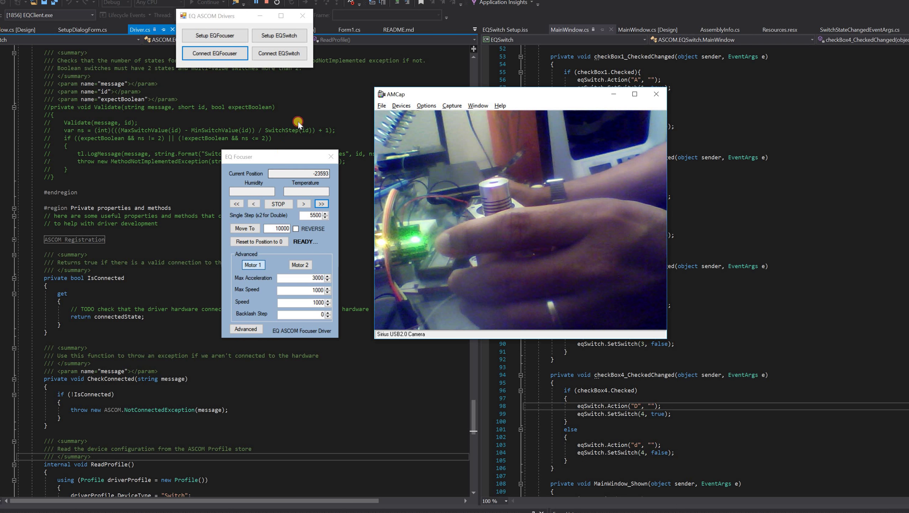
Reposition the EQ Focuser window higher, right beside the AMCap camera view.
{"action": "left_click_drag", "start_coordinate": [298, 121], "coordinate": [294, 108]}
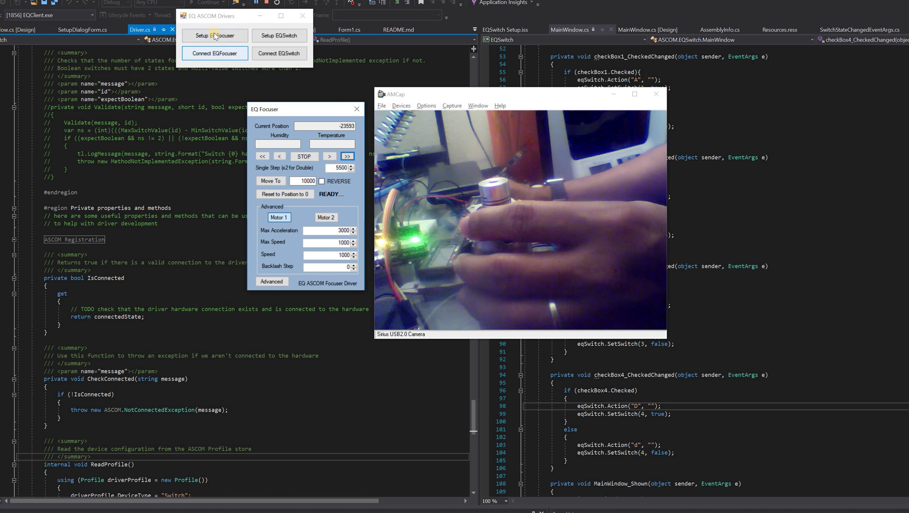
{"action": "left_click_drag", "start_coordinate": [280, 114], "coordinate": [284, 126]}
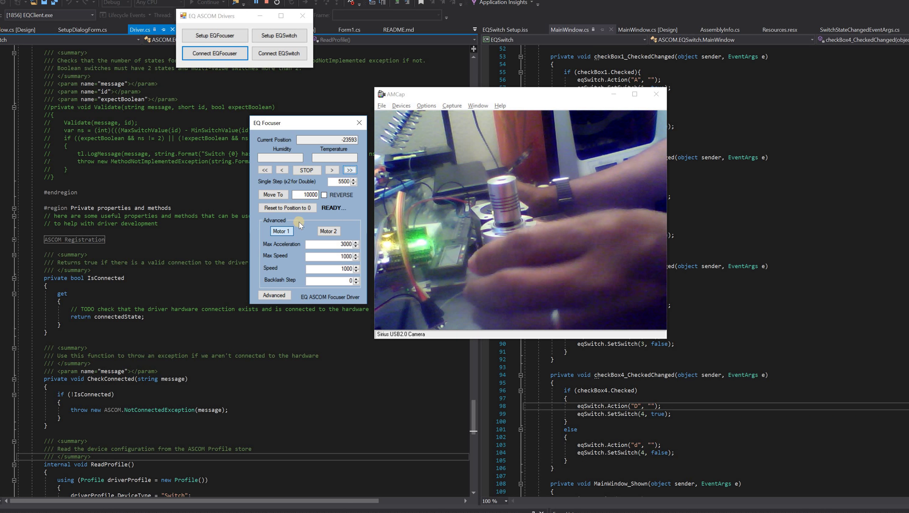
Reset the focuser position to 0 and drive it outward with two double-step moves.
{"action": "left_click", "coordinate": [287, 208]}
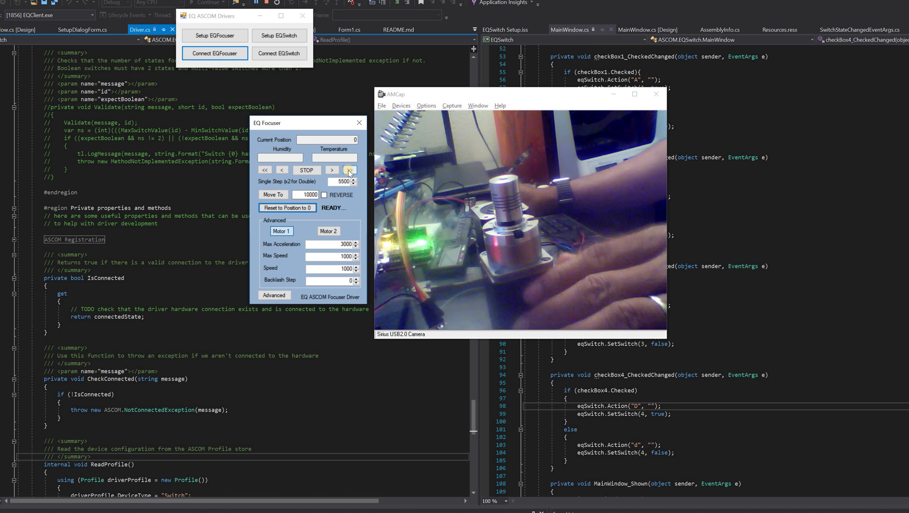
{"action": "left_click", "coordinate": [348, 171]}
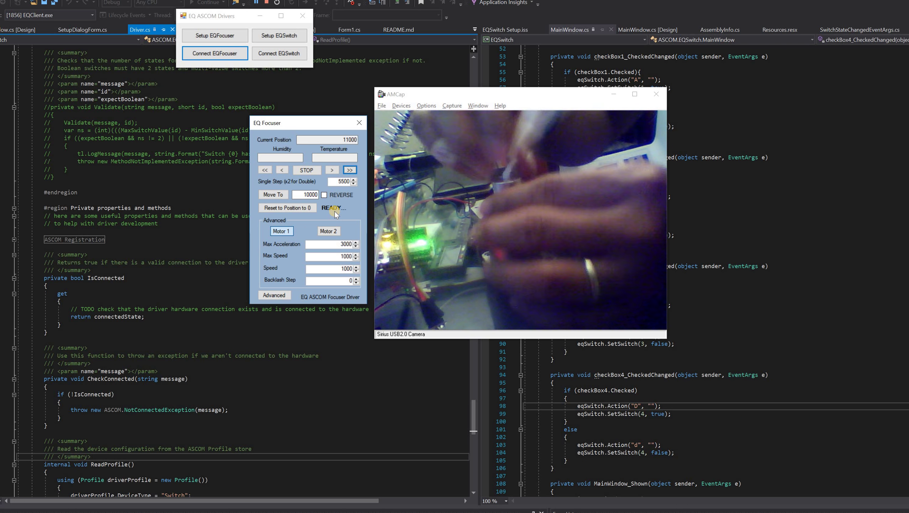
{"action": "left_click", "coordinate": [350, 170]}
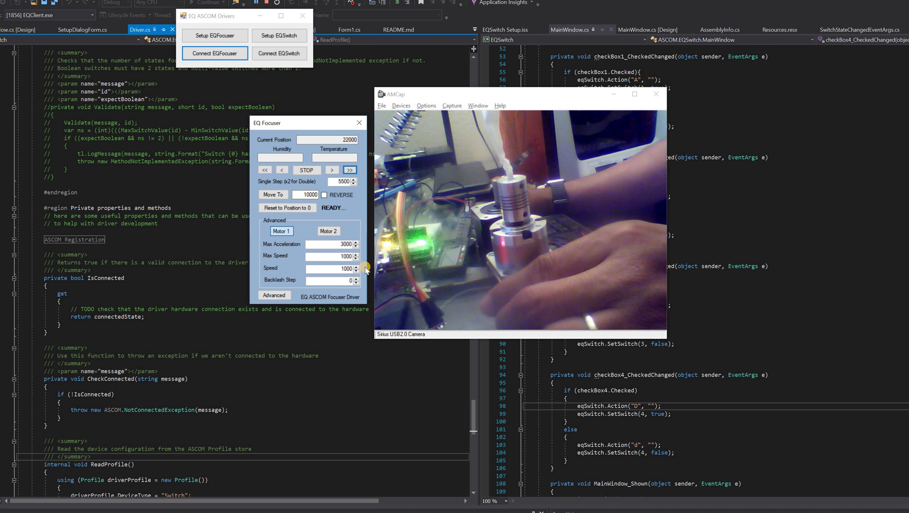
Set Speed and Max Speed to 3000, run and stop a test move, then restore Max Speed to 1000.
{"action": "type", "text": "3000"}
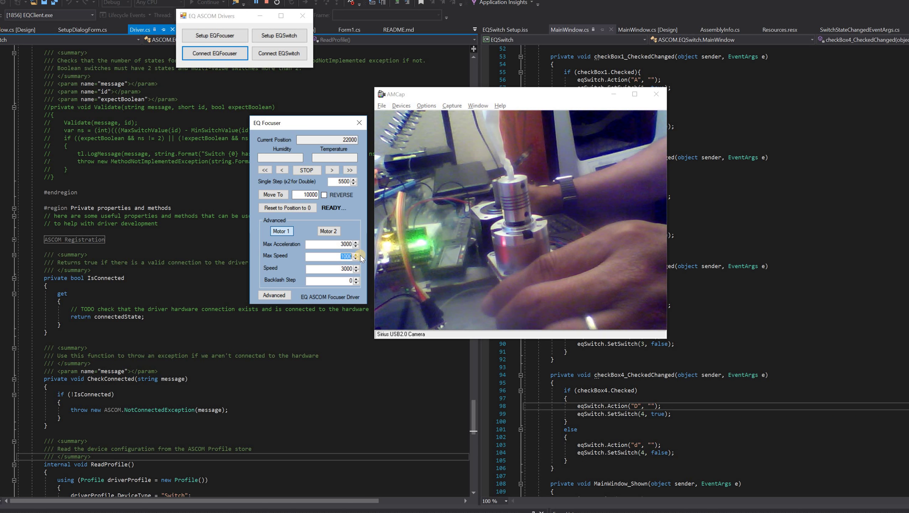
{"action": "type", "text": "3000"}
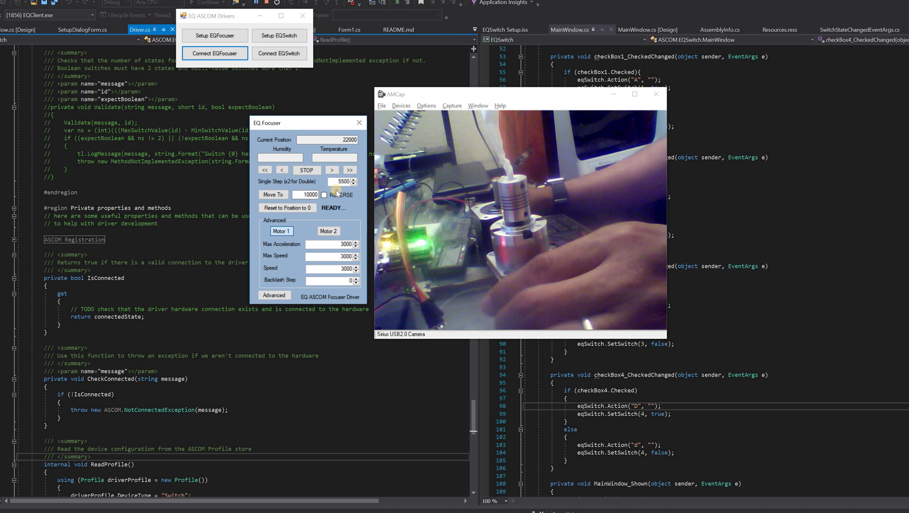
{"action": "left_click", "coordinate": [348, 170]}
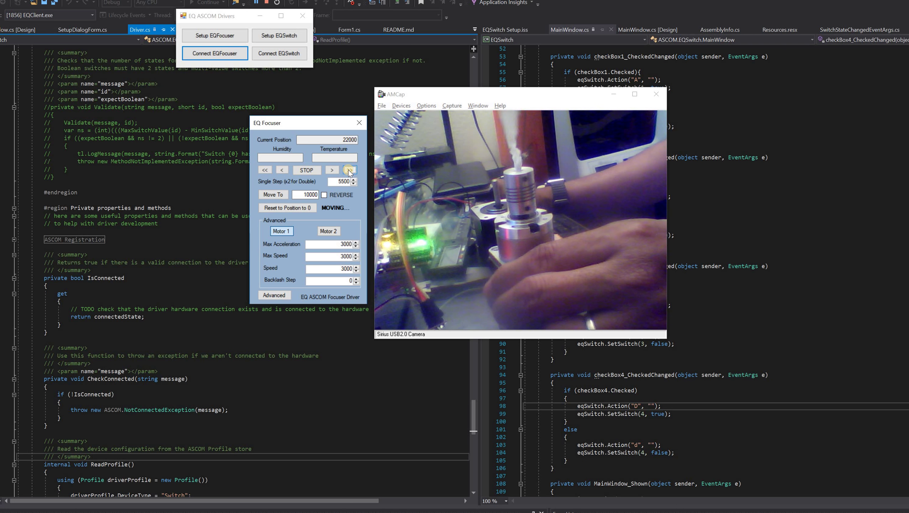
{"action": "left_click", "coordinate": [310, 172]}
{"action": "left_click", "coordinate": [356, 254]}
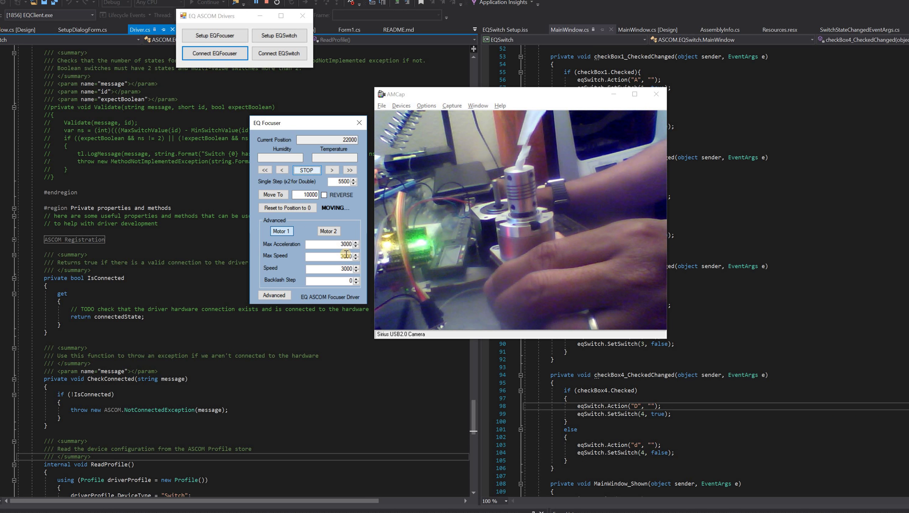
{"action": "type", "text": "1000"}
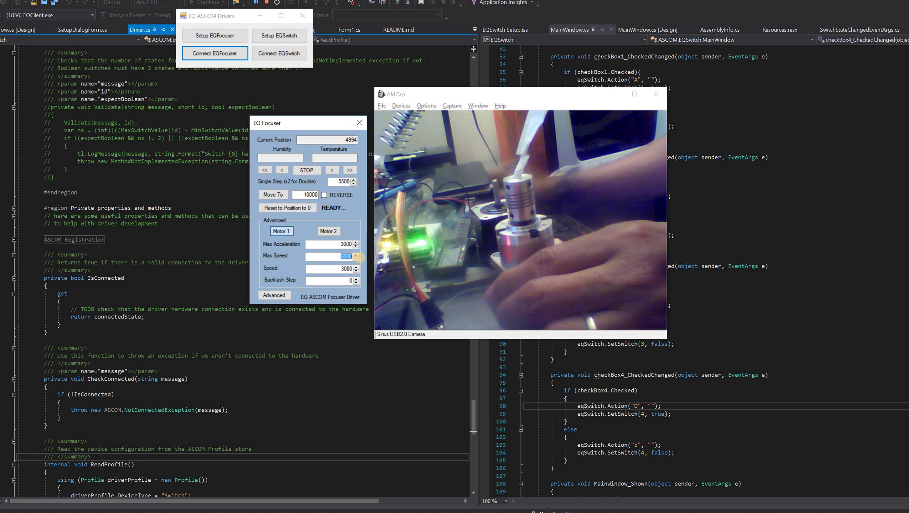
Run another outward double-step move and change Single Step to 500.
{"action": "left_click", "coordinate": [350, 170]}
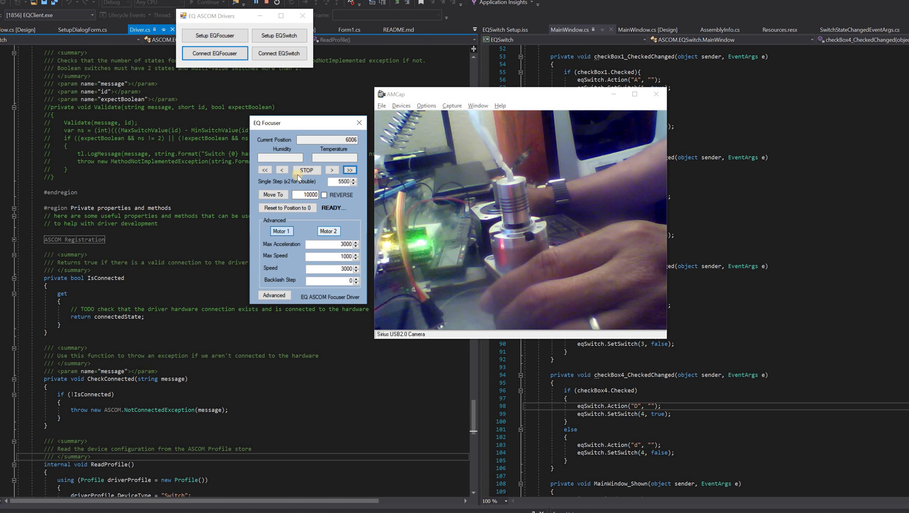
{"action": "double_click", "coordinate": [341, 182]}
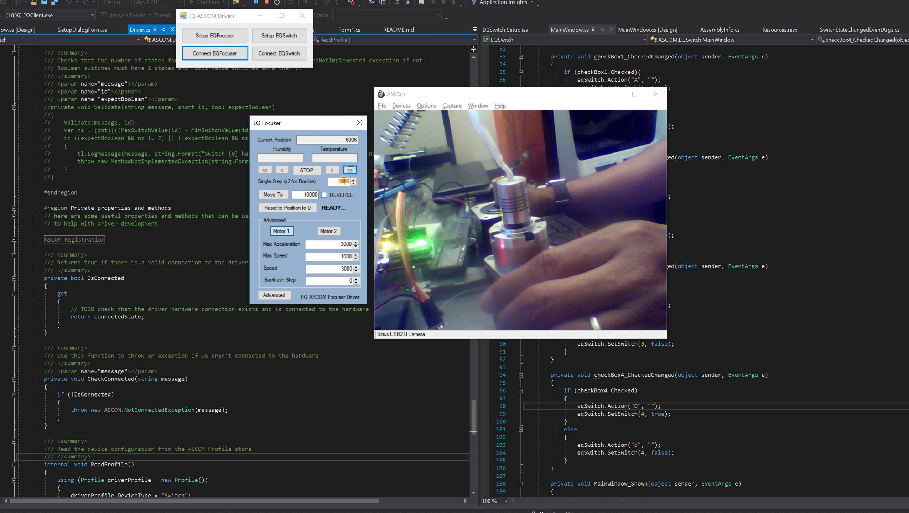
{"action": "type", "text": "500"}
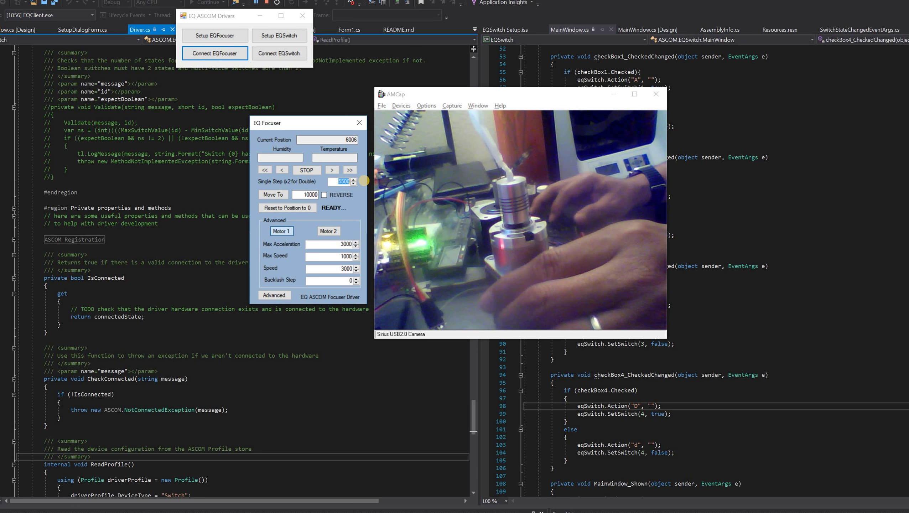
Test 500-step moves both ways, ending at position 6006, and hide the advanced settings.
{"action": "left_click", "coordinate": [280, 171]}
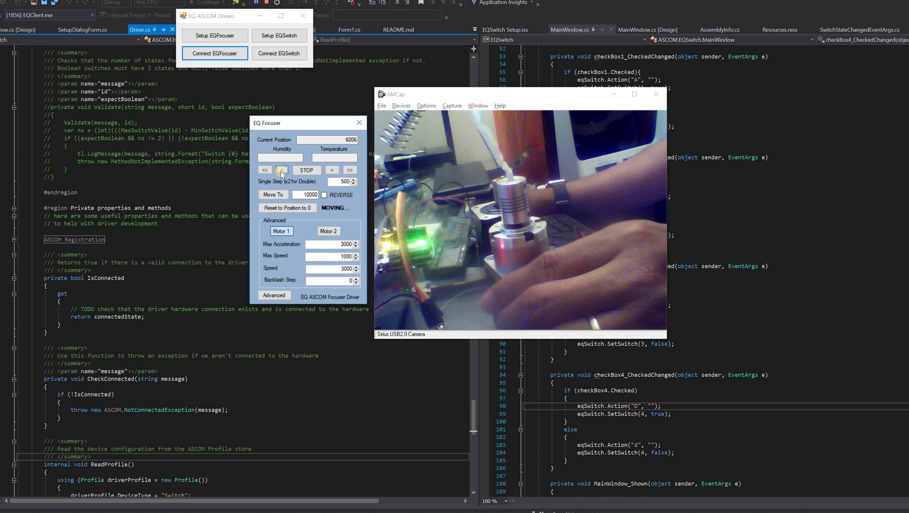
{"action": "left_click", "coordinate": [330, 170]}
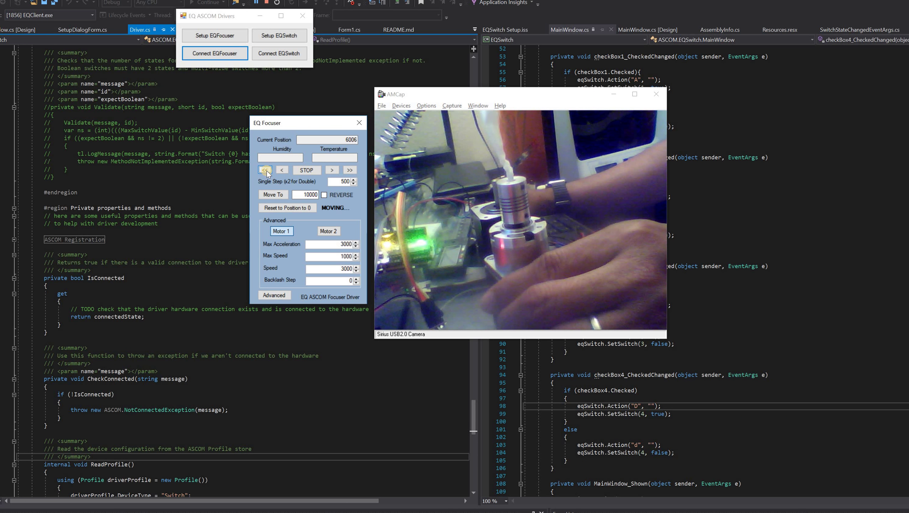
{"action": "left_click", "coordinate": [350, 169]}
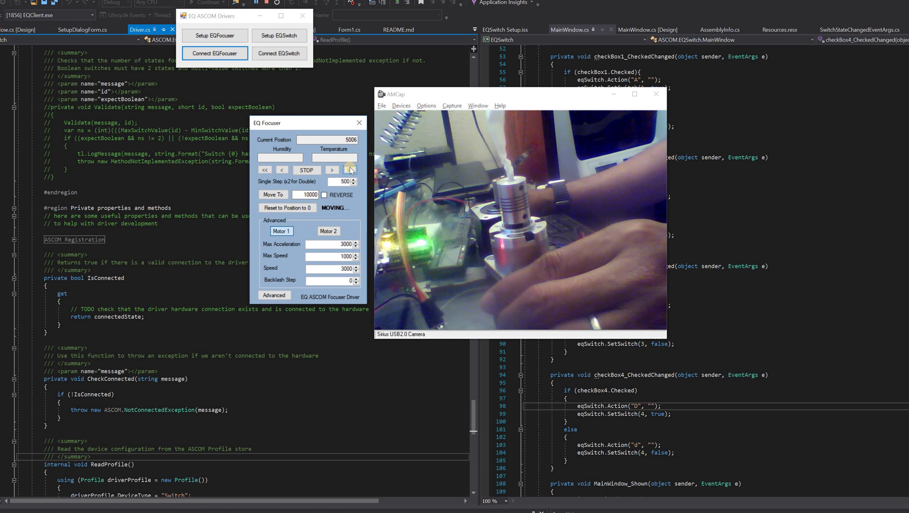
{"action": "left_click", "coordinate": [274, 295]}
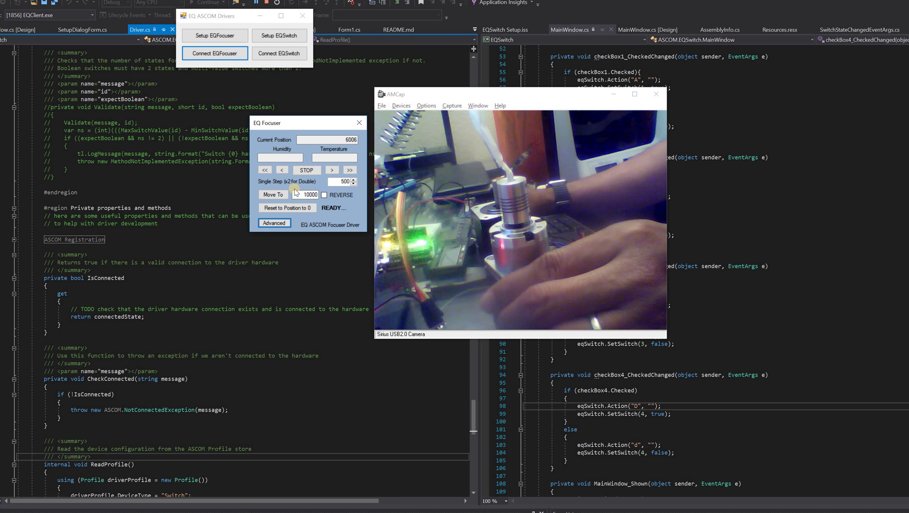
Reset the position to 0, set Single Step to 10, and test 10-step moves out and back.
{"action": "left_click", "coordinate": [280, 223]}
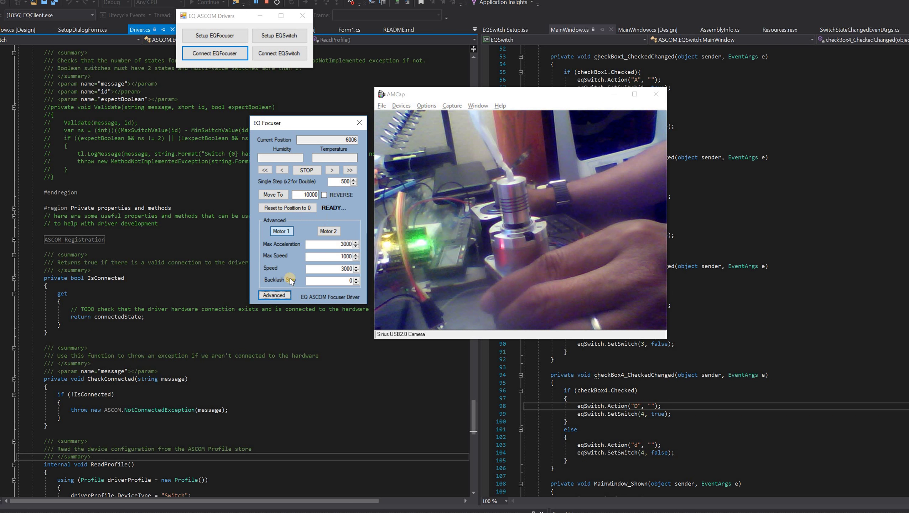
{"action": "left_click", "coordinate": [281, 208]}
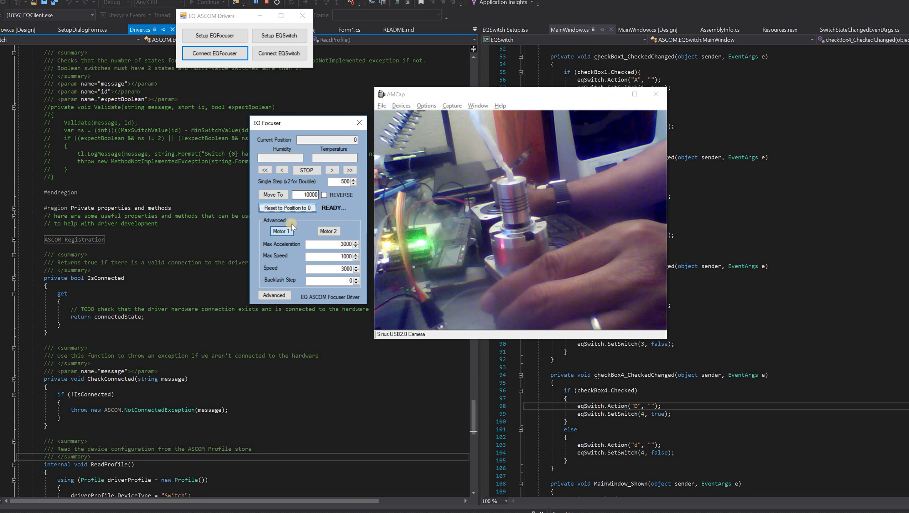
{"action": "left_click", "coordinate": [278, 294]}
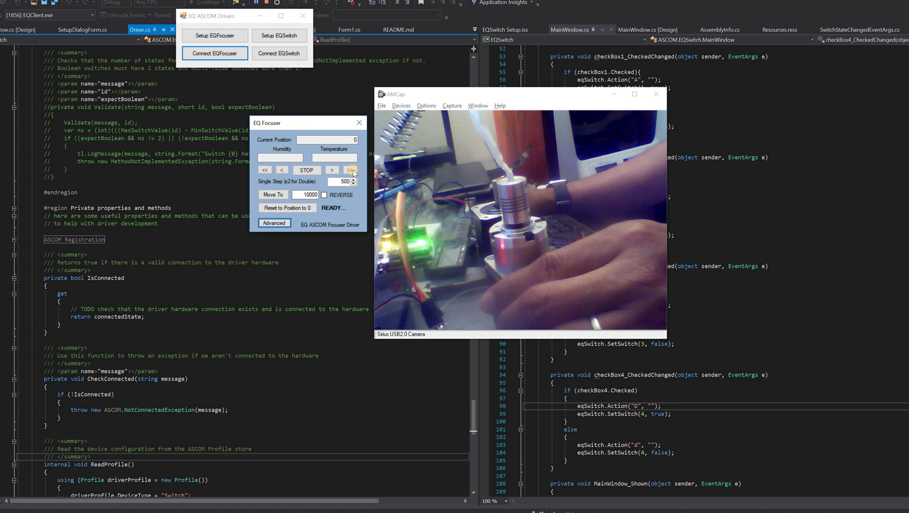
{"action": "left_click", "coordinate": [359, 181]}
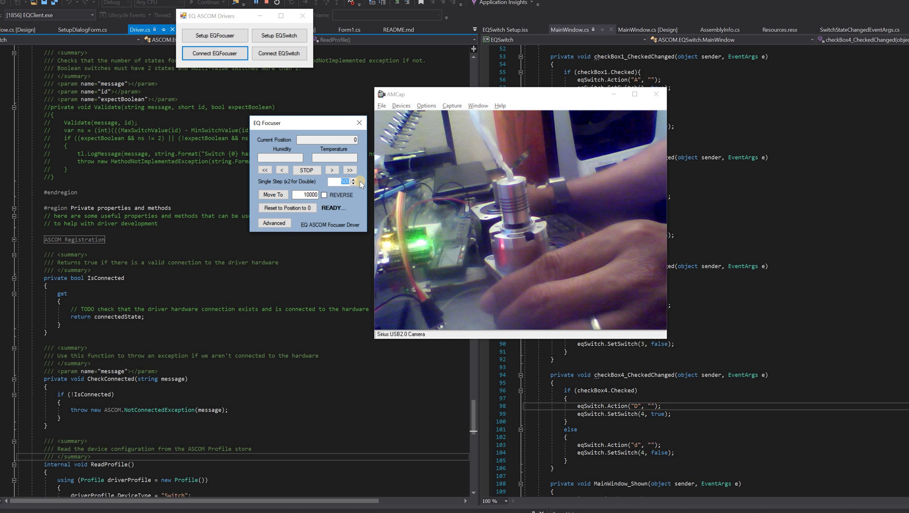
{"action": "type", "text": "10"}
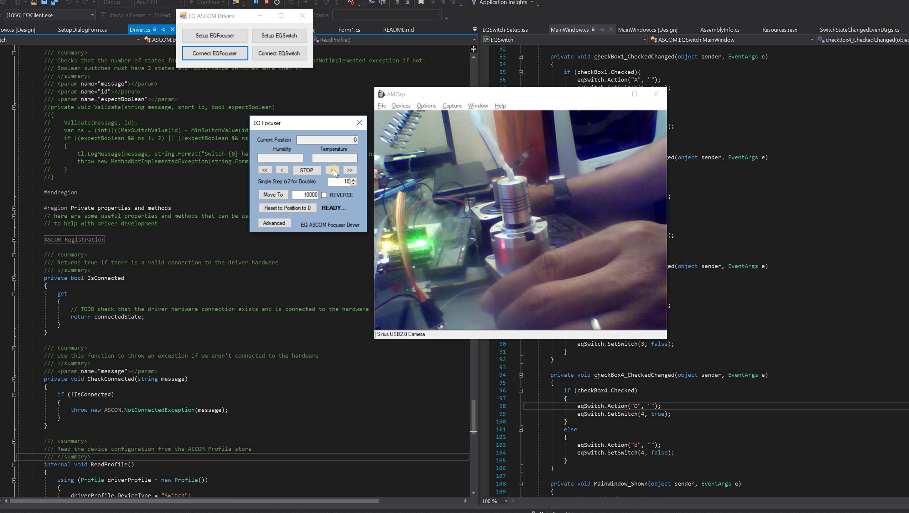
{"action": "left_click", "coordinate": [334, 170]}
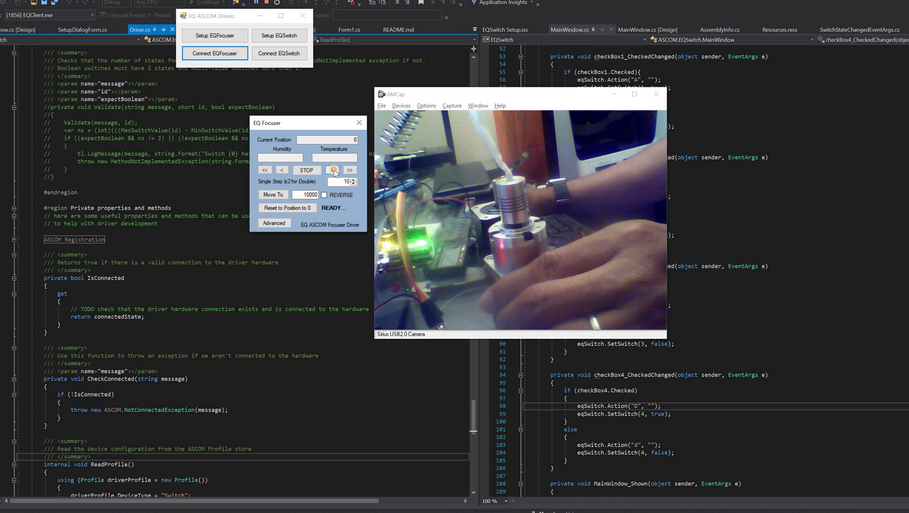
{"action": "left_click", "coordinate": [284, 170]}
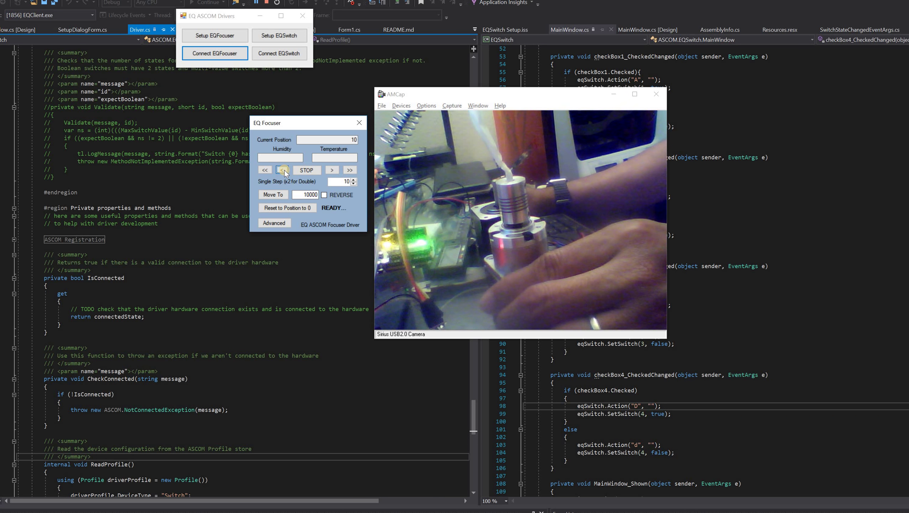
{"action": "left_click", "coordinate": [332, 172]}
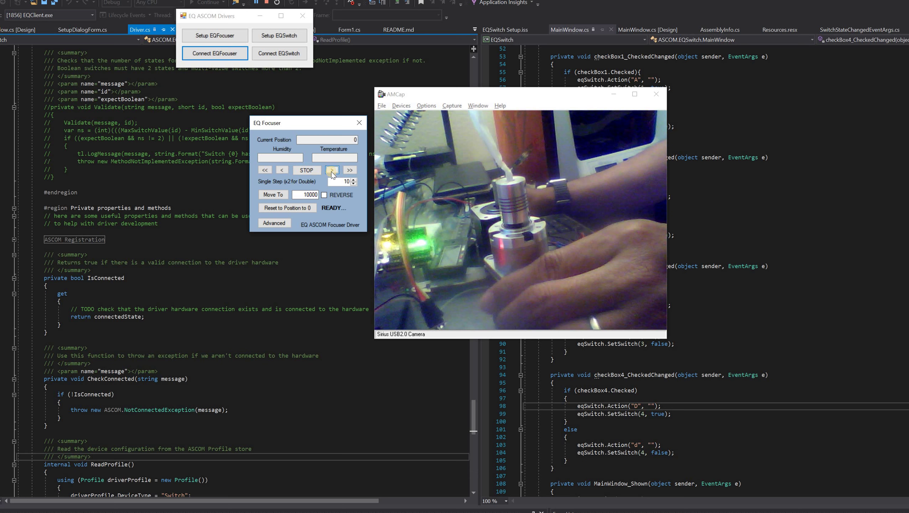
{"action": "left_click", "coordinate": [283, 170]}
Change Single Step to 100 and test single and double steps out and back to 0.
{"action": "left_click", "coordinate": [356, 181]}
{"action": "type", "text": "0"}
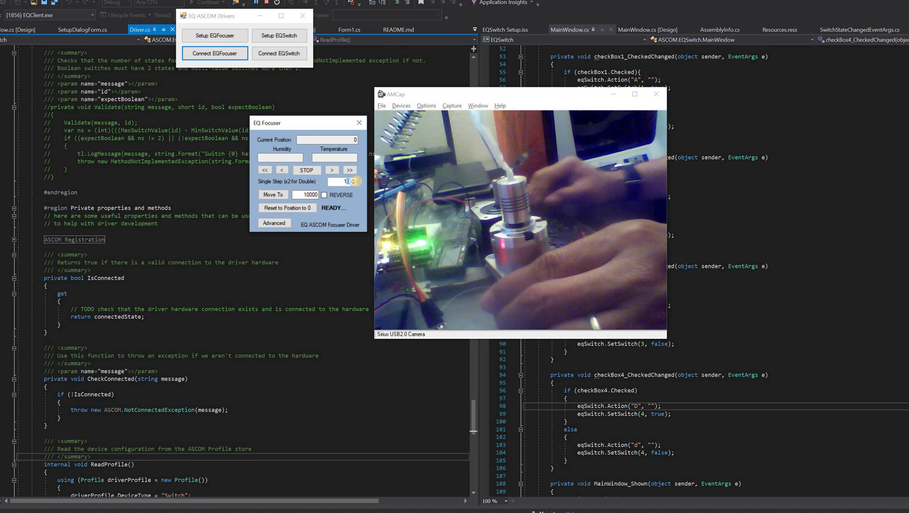
{"action": "left_click", "coordinate": [333, 171]}
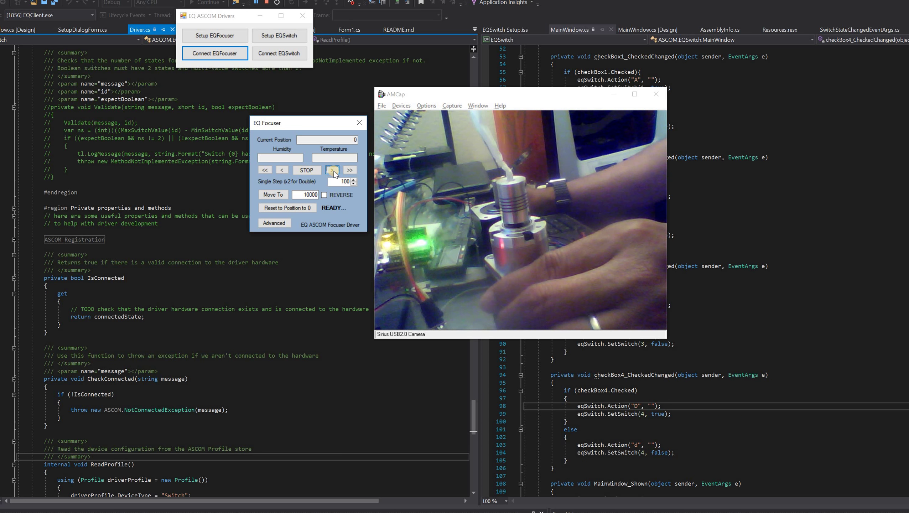
{"action": "left_click", "coordinate": [284, 171]}
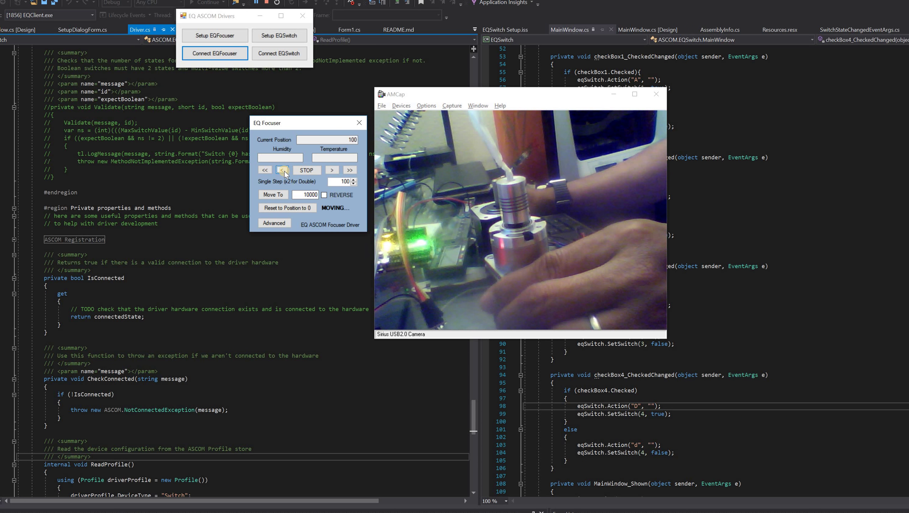
{"action": "left_click", "coordinate": [350, 171]}
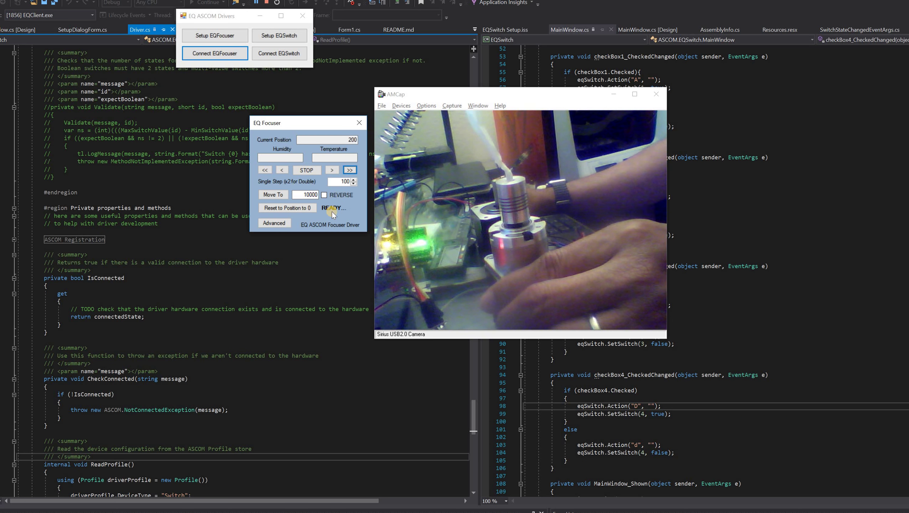
{"action": "left_click", "coordinate": [265, 169]}
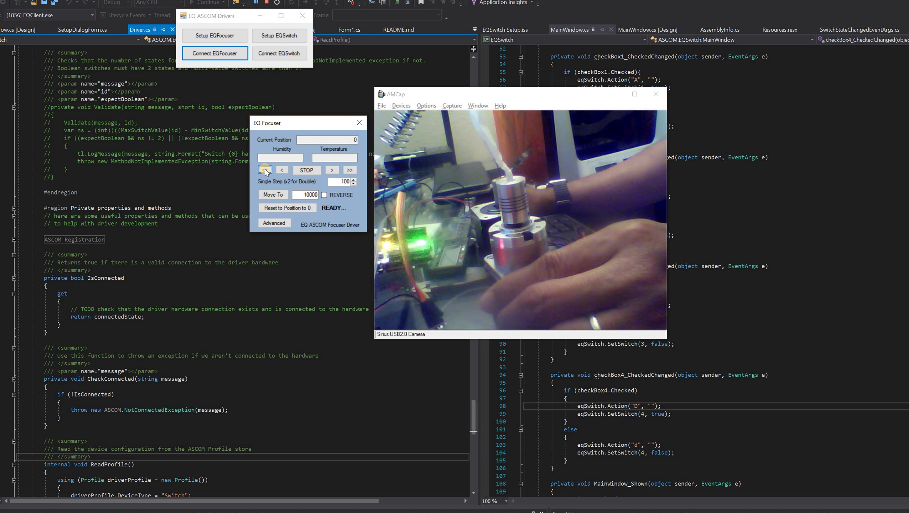